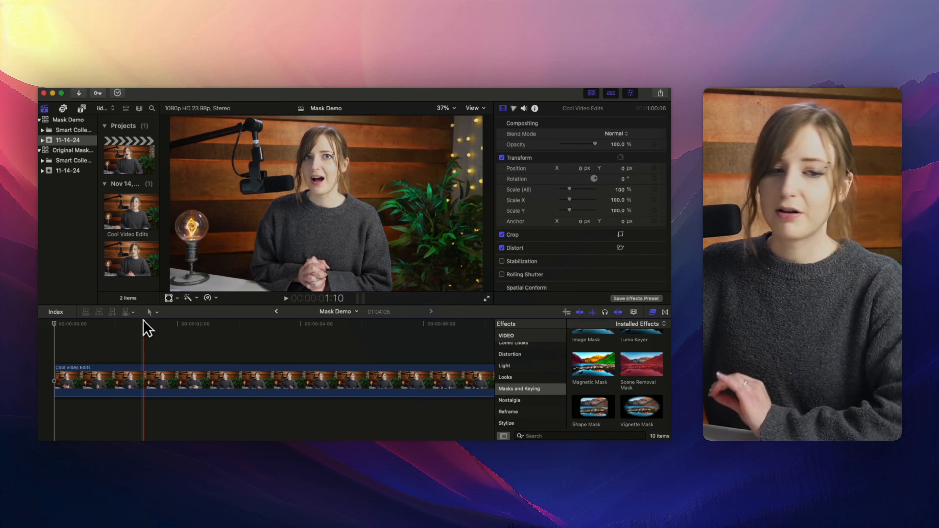
Locate the ways to add a Magnetic Mask: the enhancements command, the Masks and Keying effect, and the Modify menu entry.
left_click(188, 298)
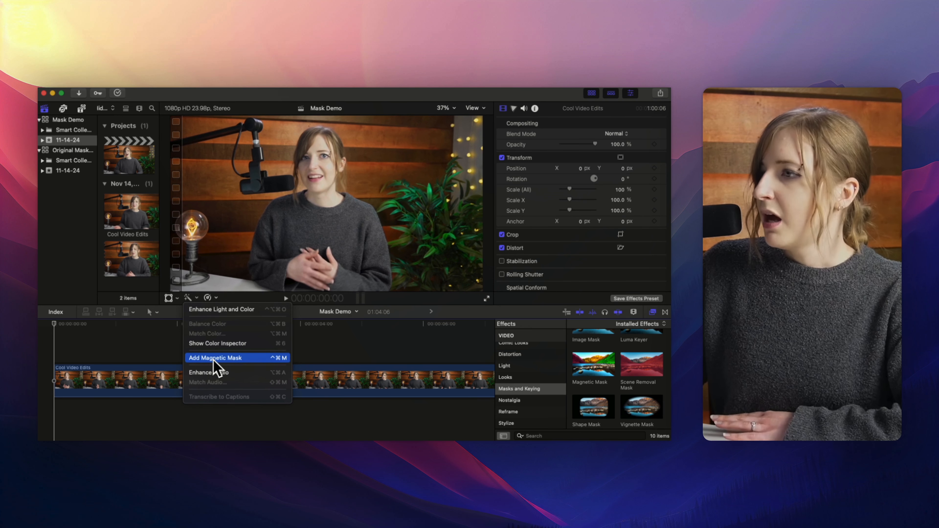
left_click(314, 344)
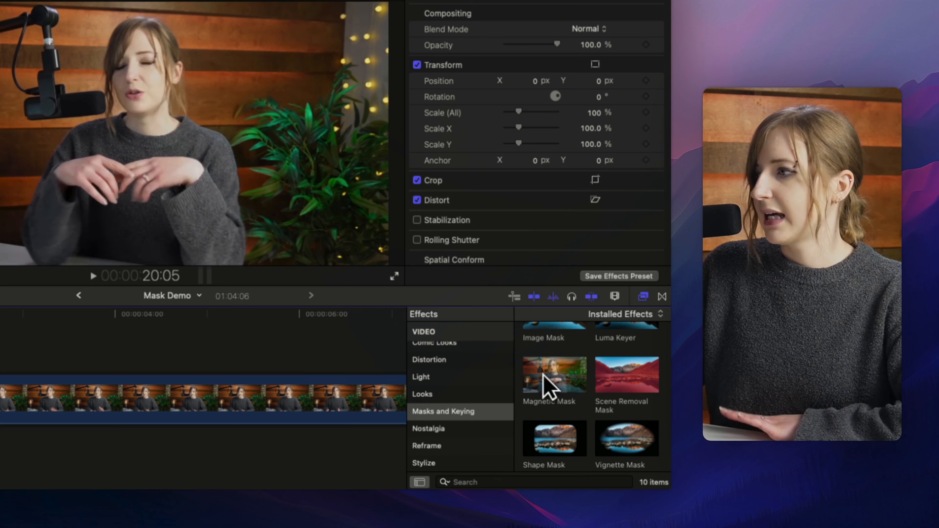
left_click_drag(558, 365, 460, 156)
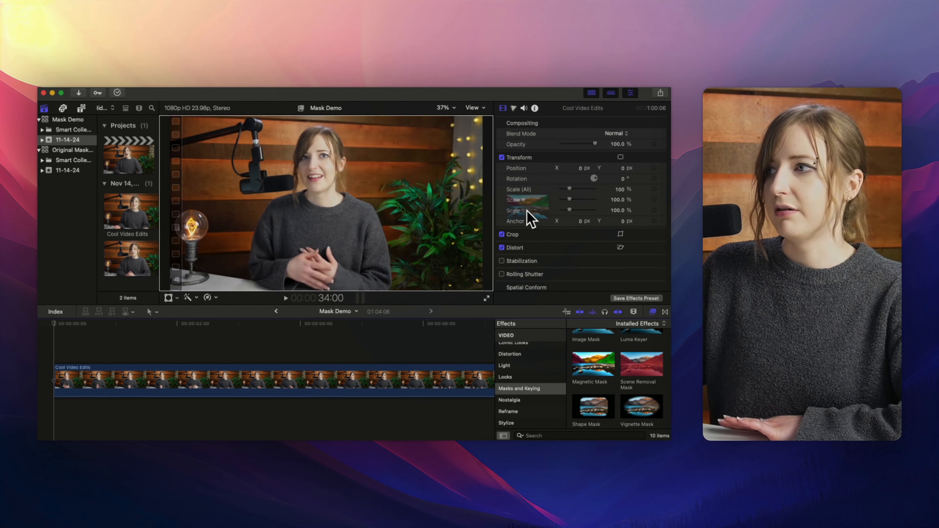
left_click_drag(527, 210, 591, 364)
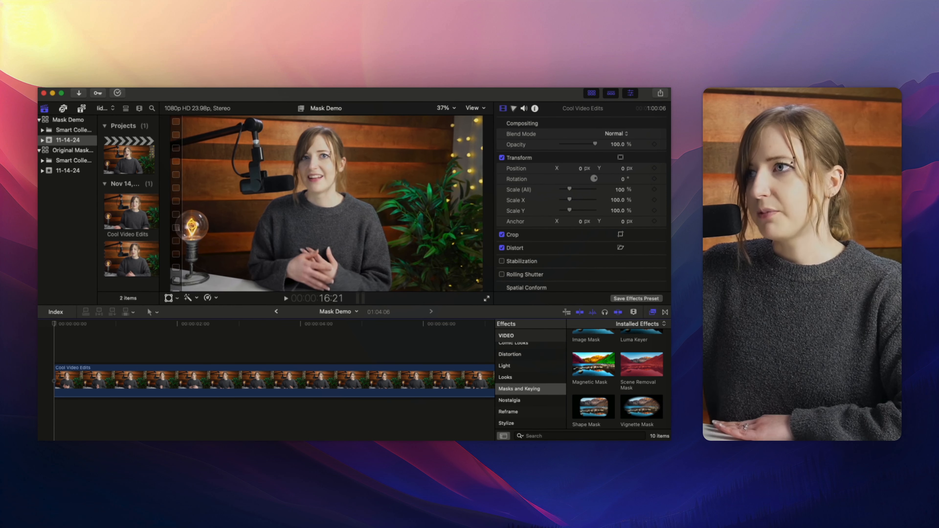
left_click(169, 84)
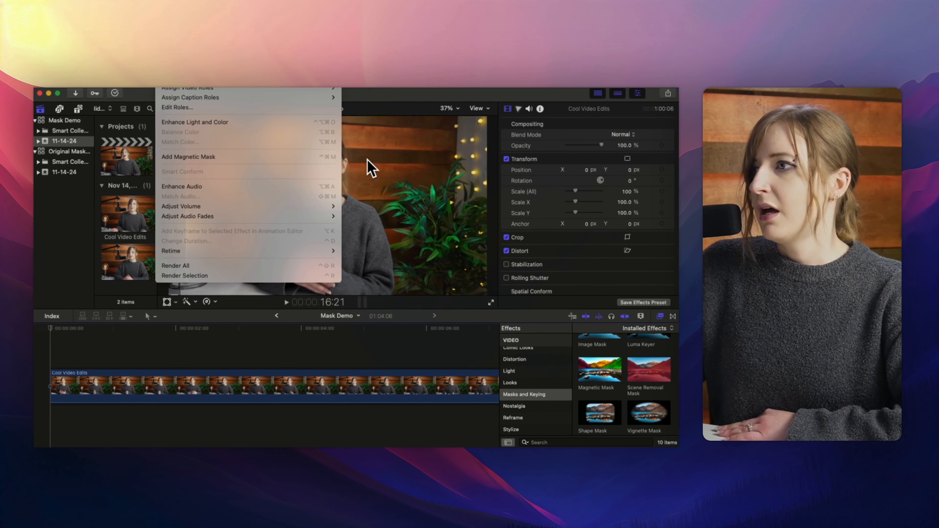
left_click(419, 191)
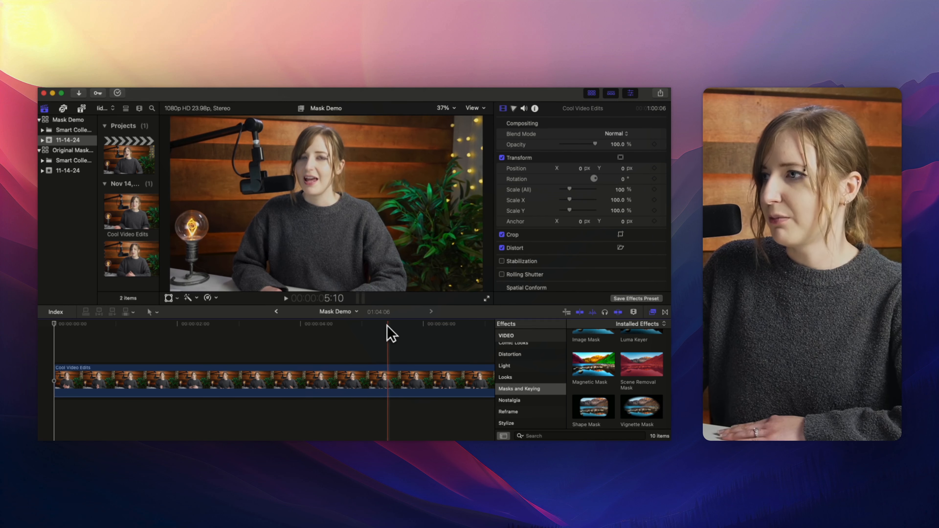
Move to about 00:00:08:05, add a Magnetic Mask to the clip, and mark the person with a first point.
scroll(400, 332, "right", 3)
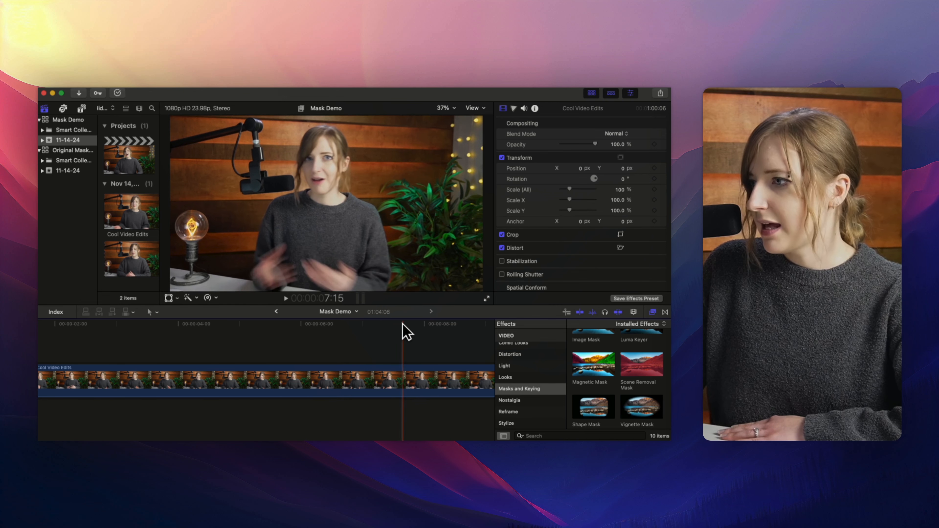
scroll(425, 333, "right", 3)
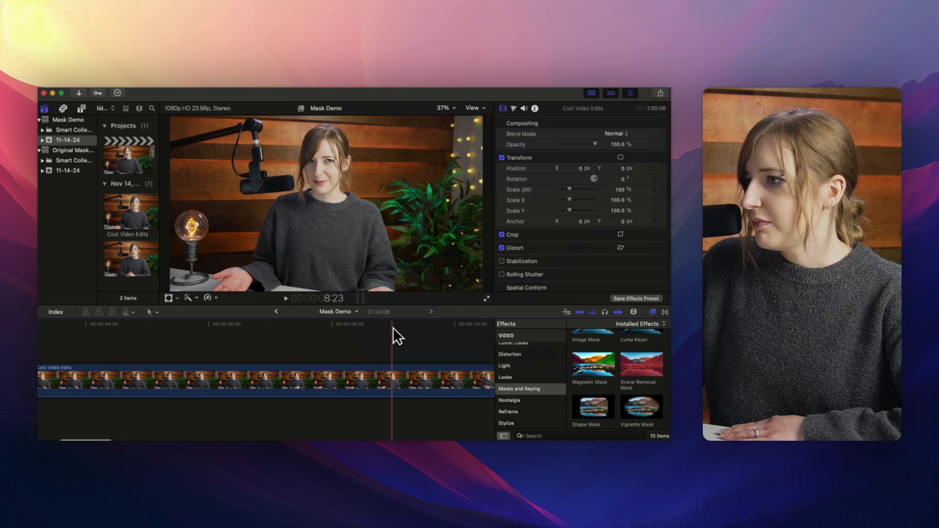
scroll(394, 326, "right", 2)
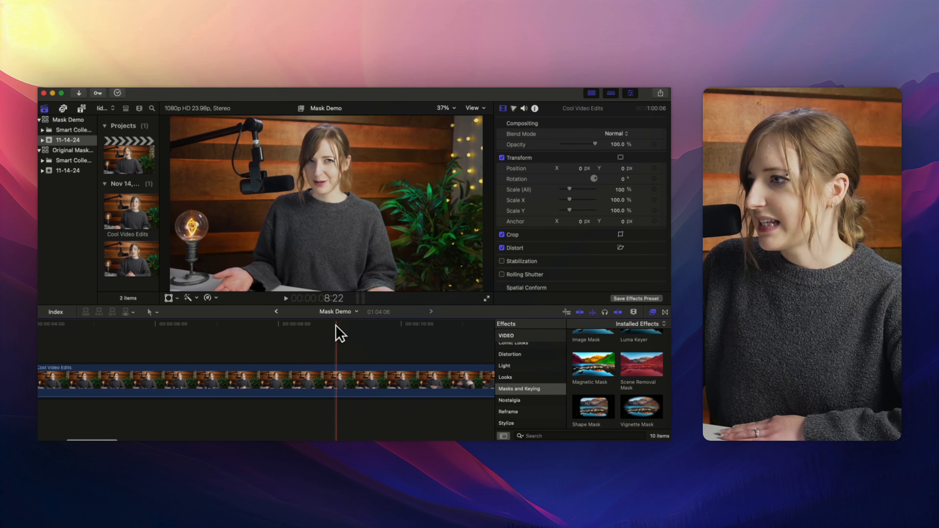
left_click(295, 323)
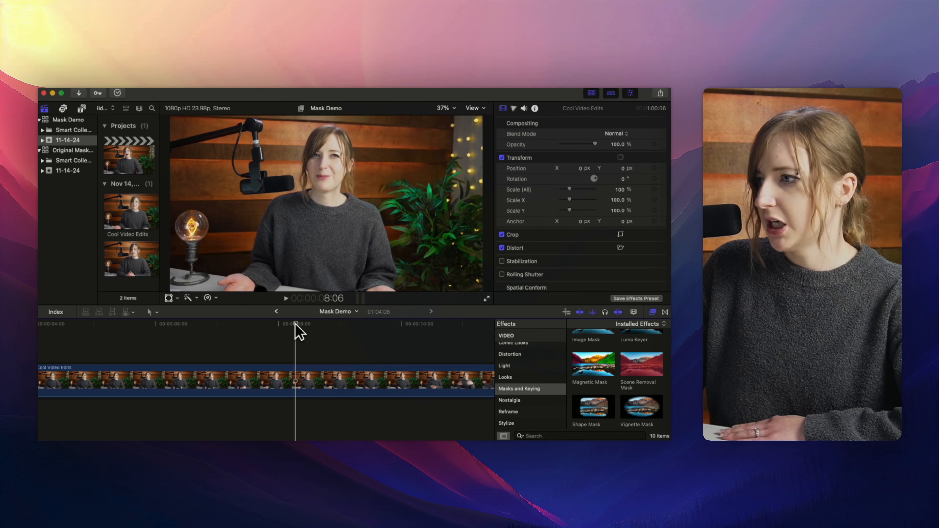
left_click_drag(296, 322, 291, 322)
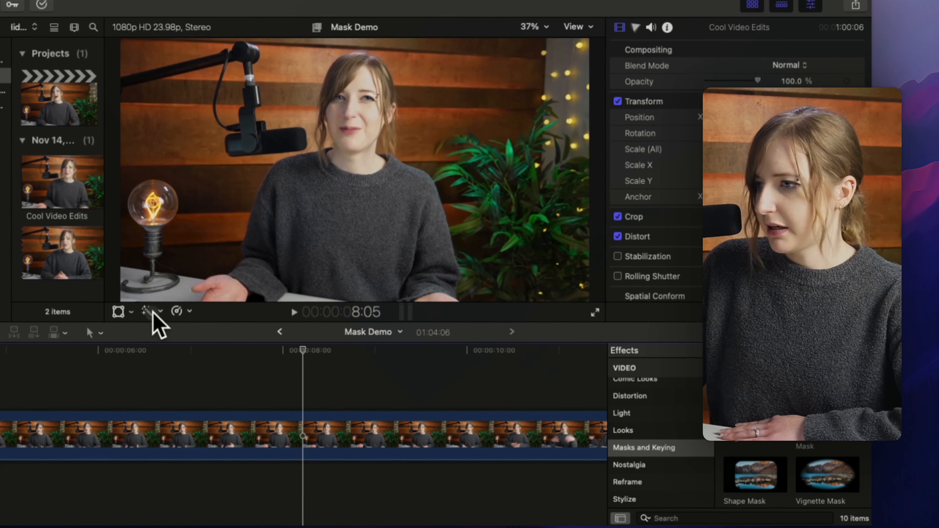
left_click(196, 298)
left_click(217, 399)
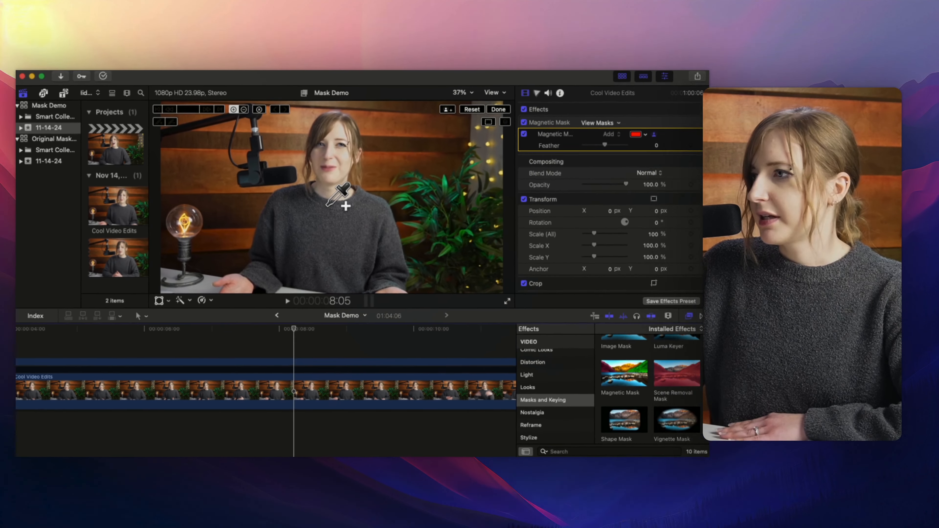
left_click(347, 182)
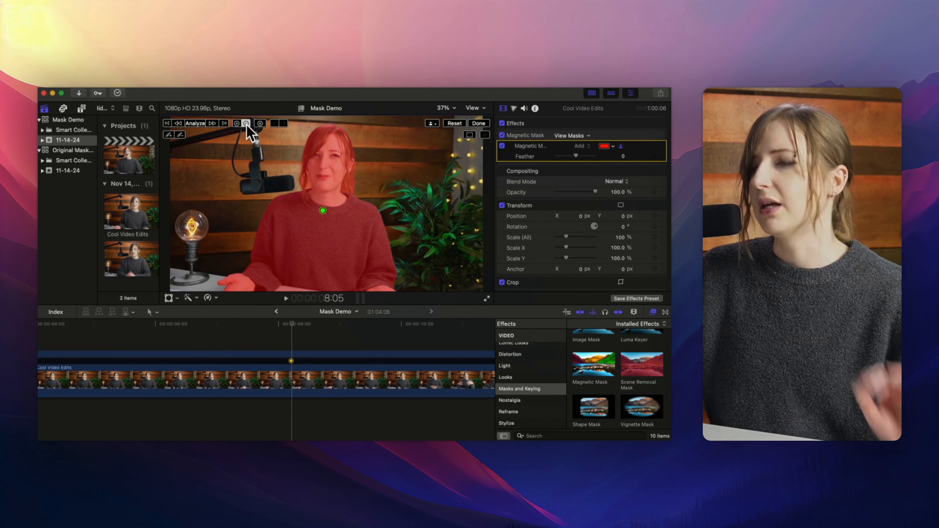
Switch the mask to subtract mode, zoom the viewer to 100%, and add subtract points on the microphone and background.
left_click(246, 123)
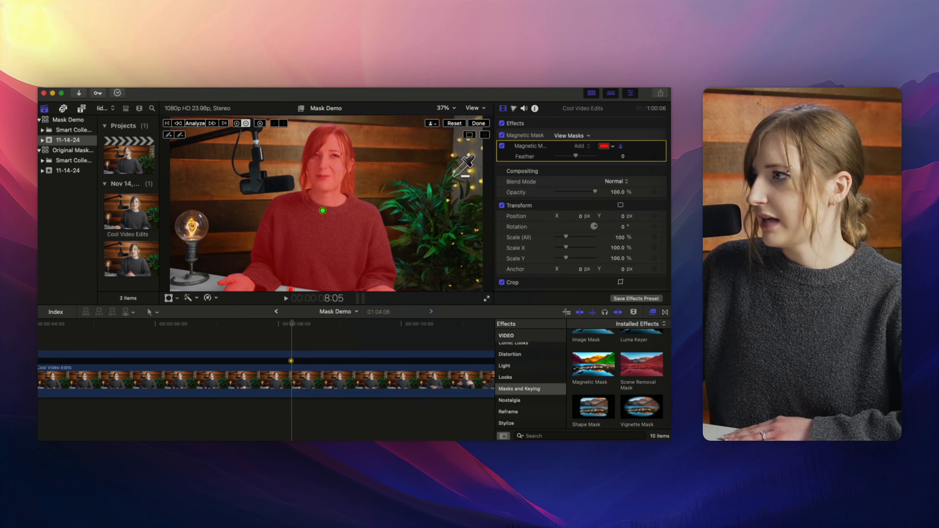
key("super+equal")
key("super+equal")
key("super+equal")
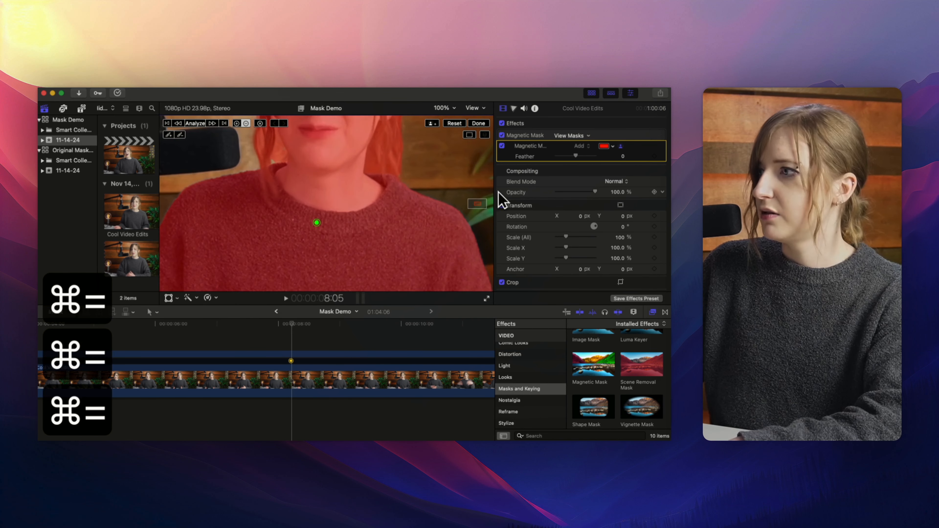
left_click_drag(480, 205, 477, 203)
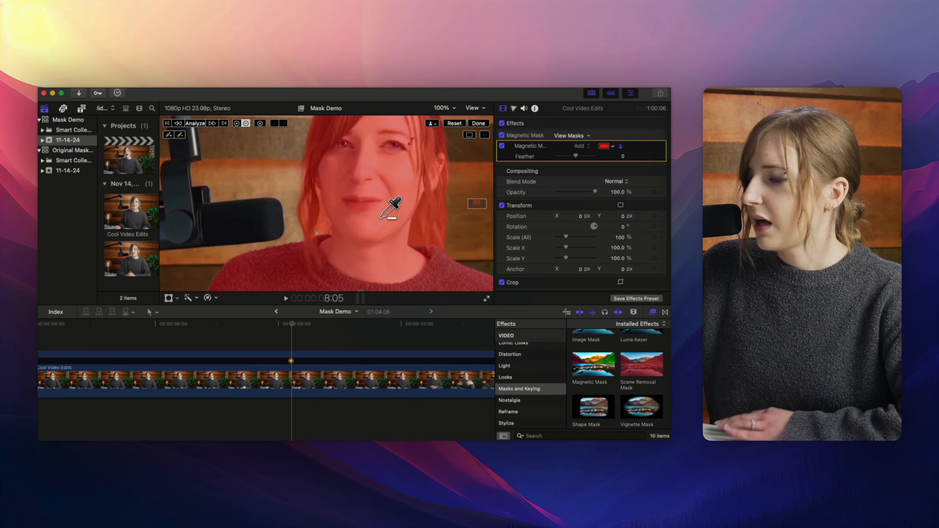
left_click(323, 223)
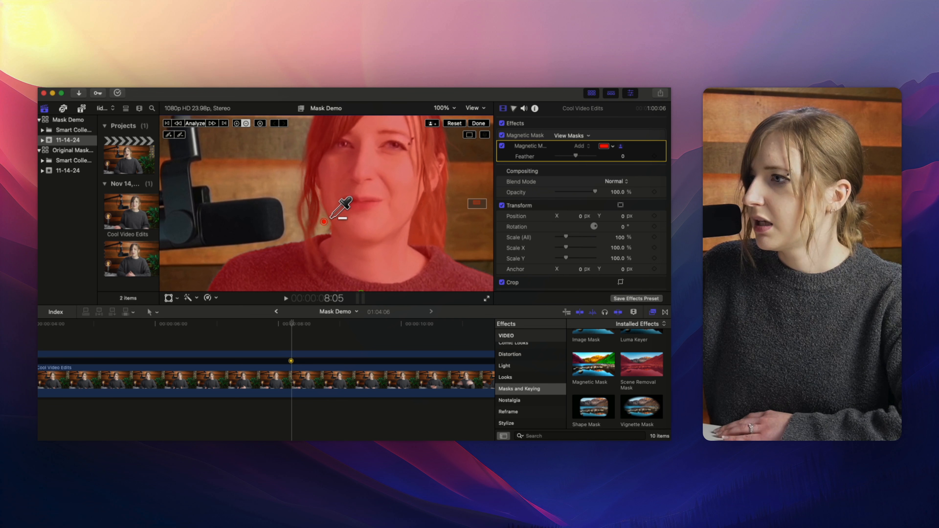
left_click(416, 236)
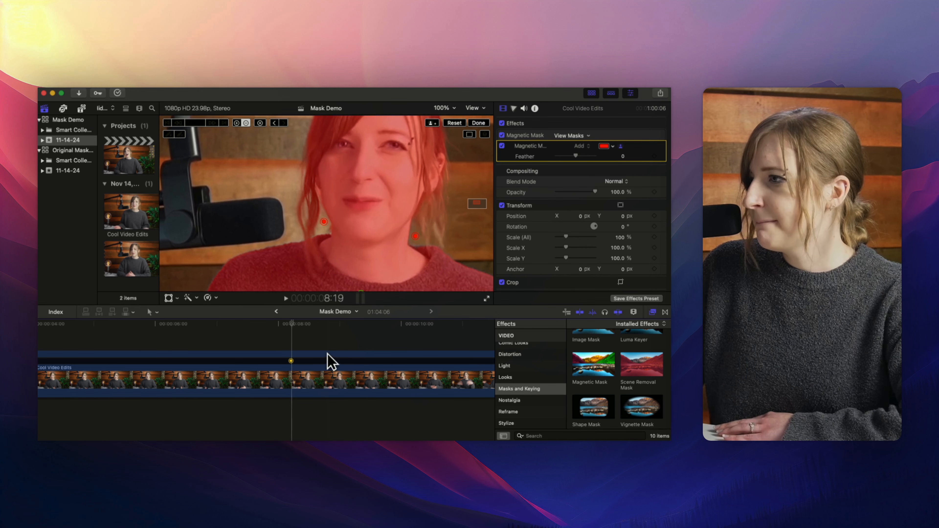
Check the mask outline around the hair in the zoomed viewer, then analyze the mask forward then backward from this frame.
left_click_drag(292, 320, 292, 322)
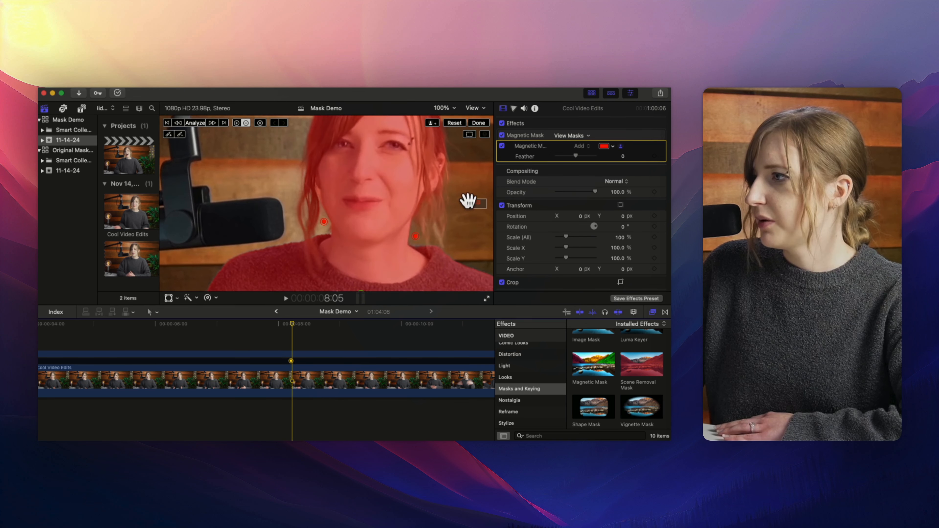
left_click_drag(475, 206, 476, 201)
left_click(467, 134)
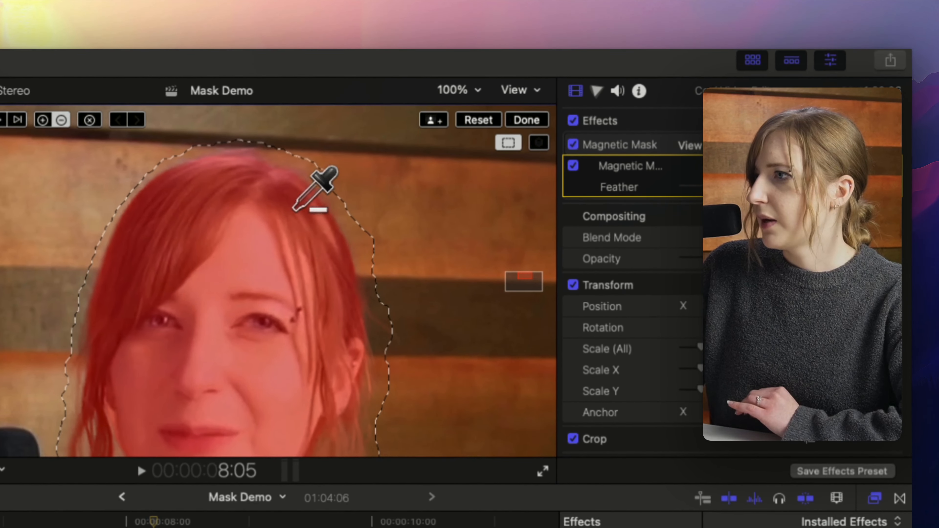
left_click_drag(524, 286, 523, 287)
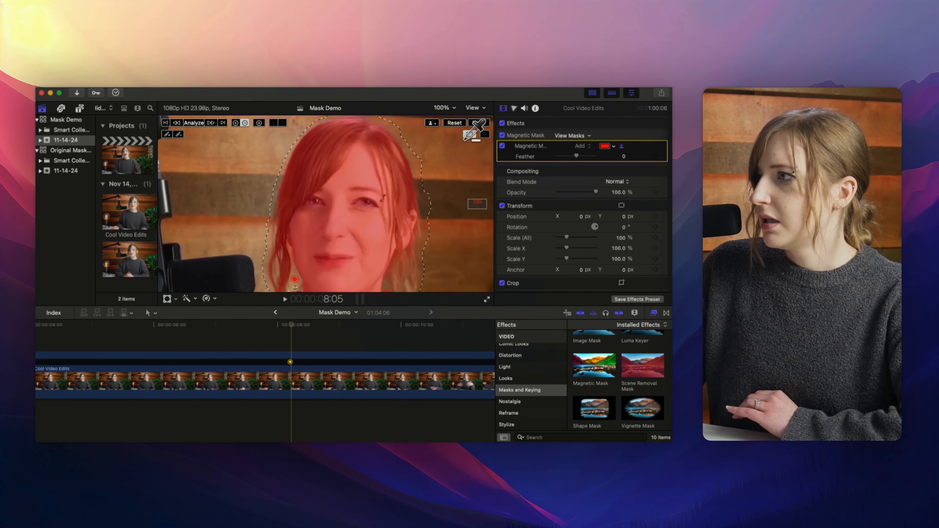
left_click(468, 135)
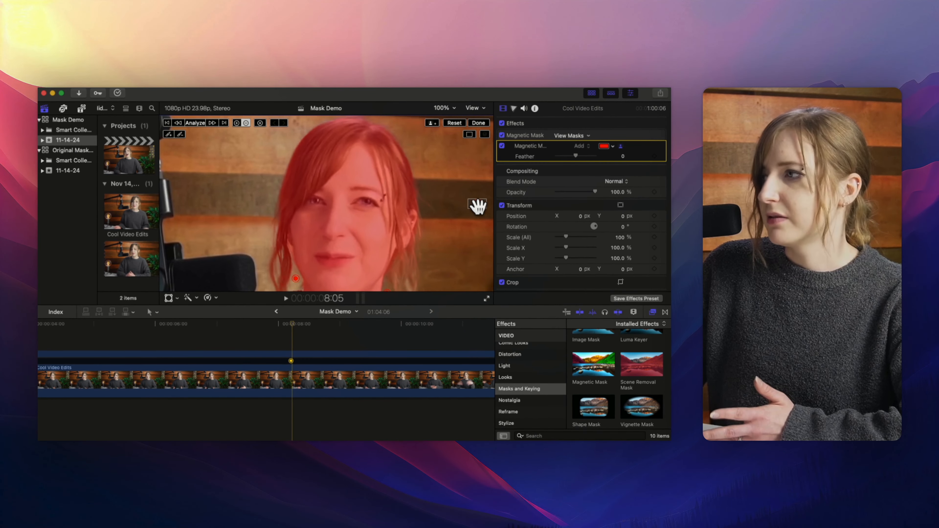
left_click_drag(478, 206, 482, 193)
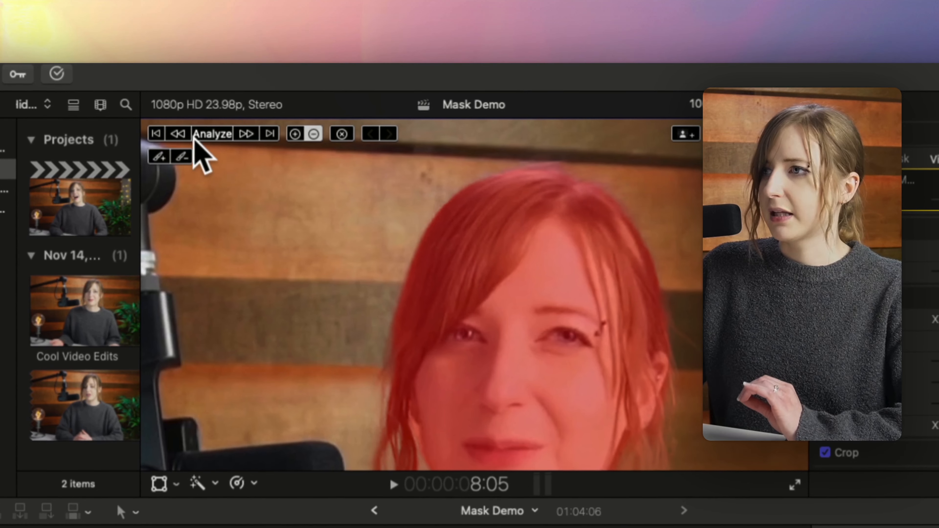
left_click(216, 135)
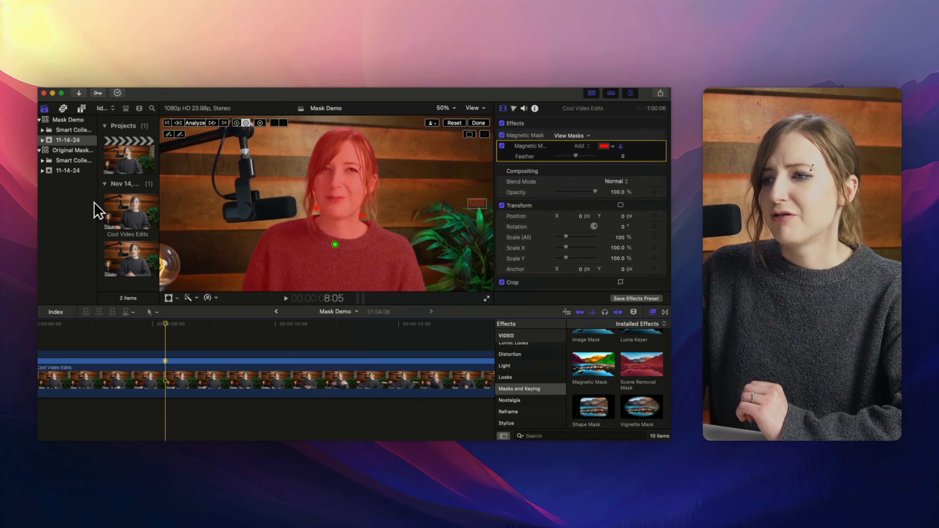
Try adding subtract points beside the hair at about 00:00:08:15.
left_click(171, 324)
left_click_drag(170, 323, 192, 323)
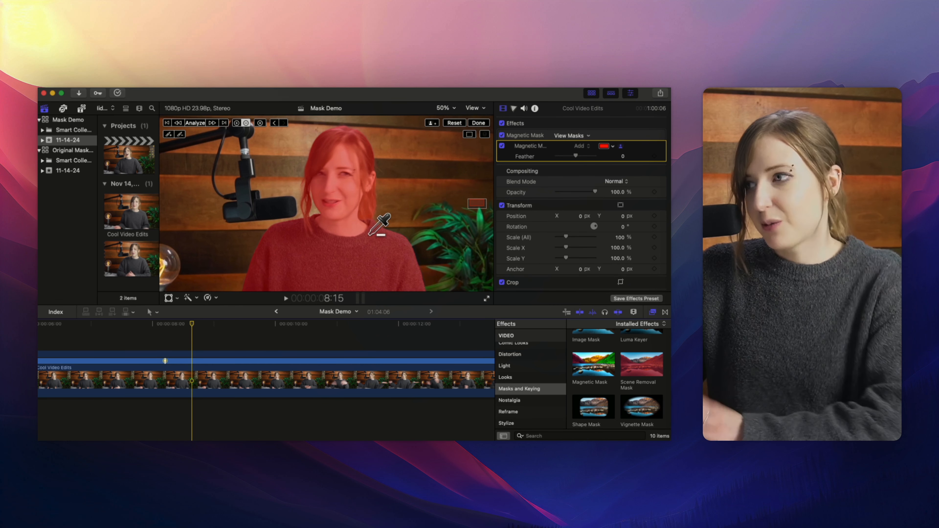
left_click(362, 218)
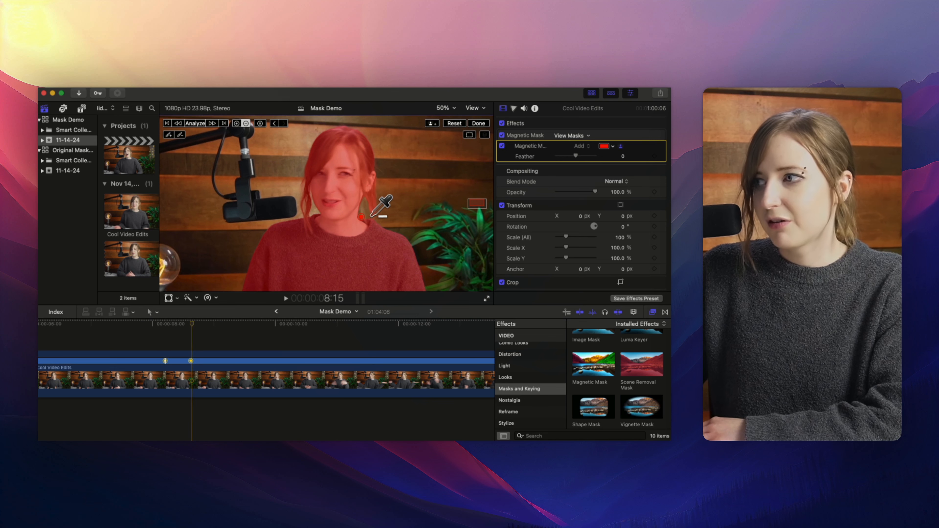
left_click(374, 203)
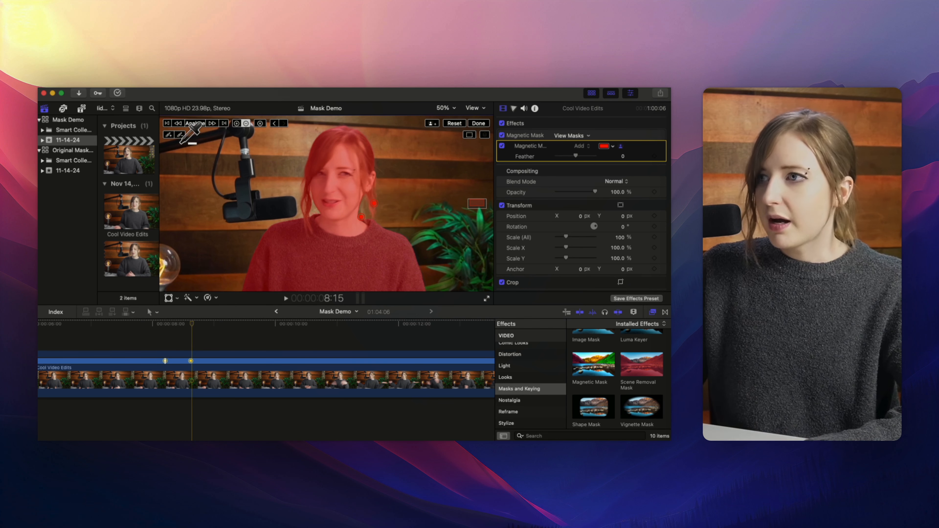
Try the add and subtract mask brushes, then undo the last four mask edits.
left_click(169, 135)
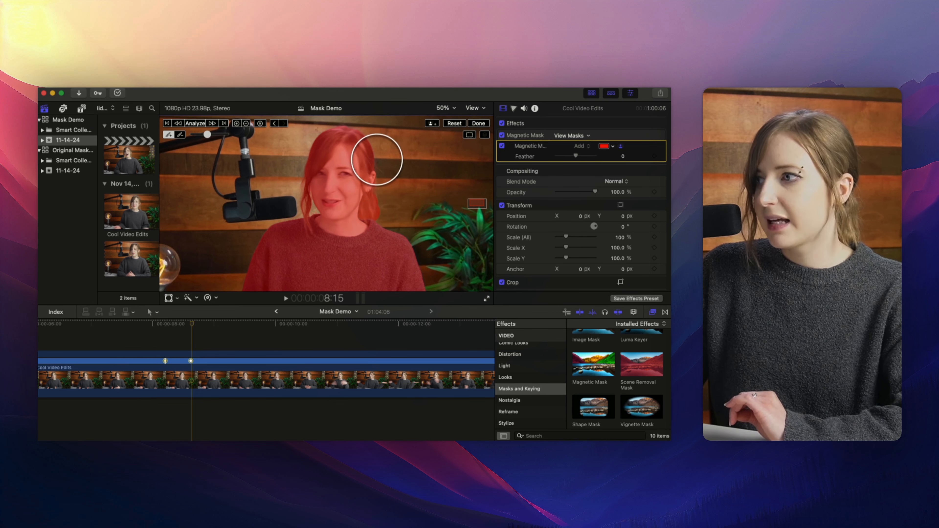
key("super+z")
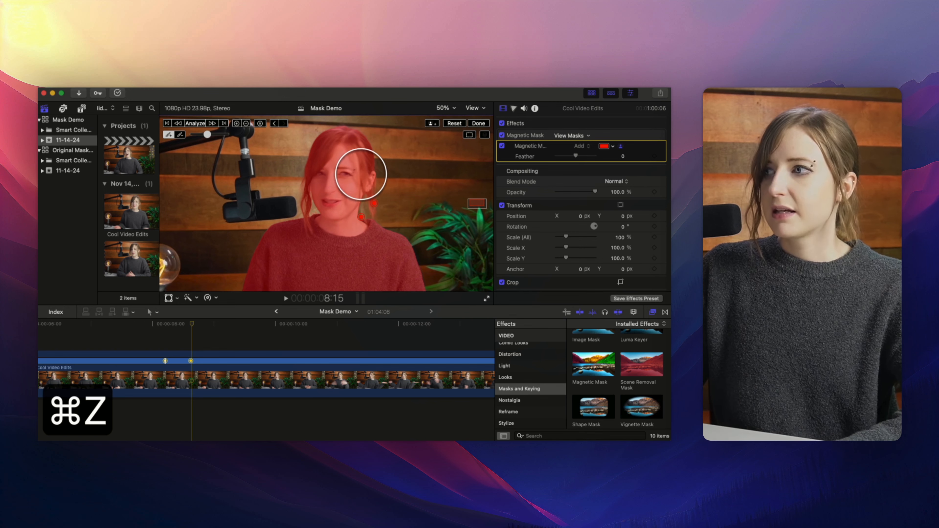
left_click(181, 135)
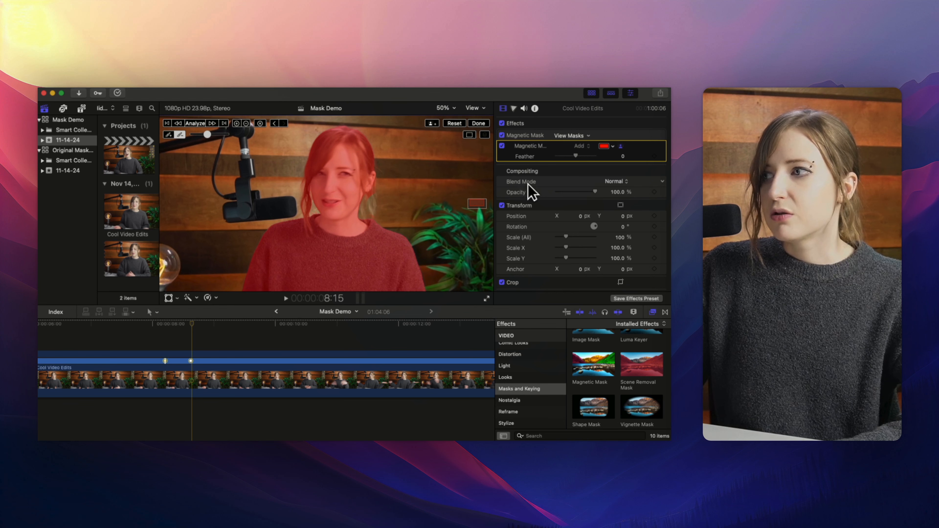
key("super+z")
key("super+z")
key("super+z")
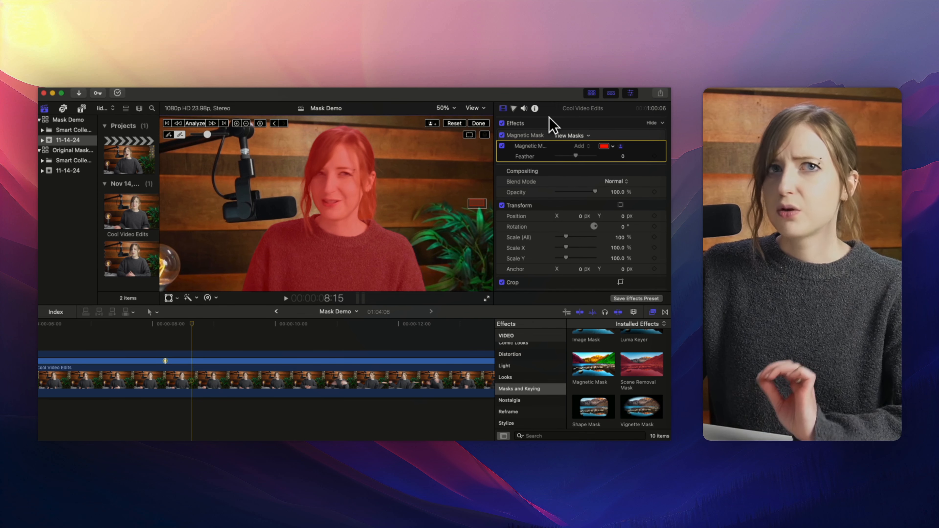
Finish editing the Magnetic Mask and review the masked clip across the timeline.
left_click(478, 124)
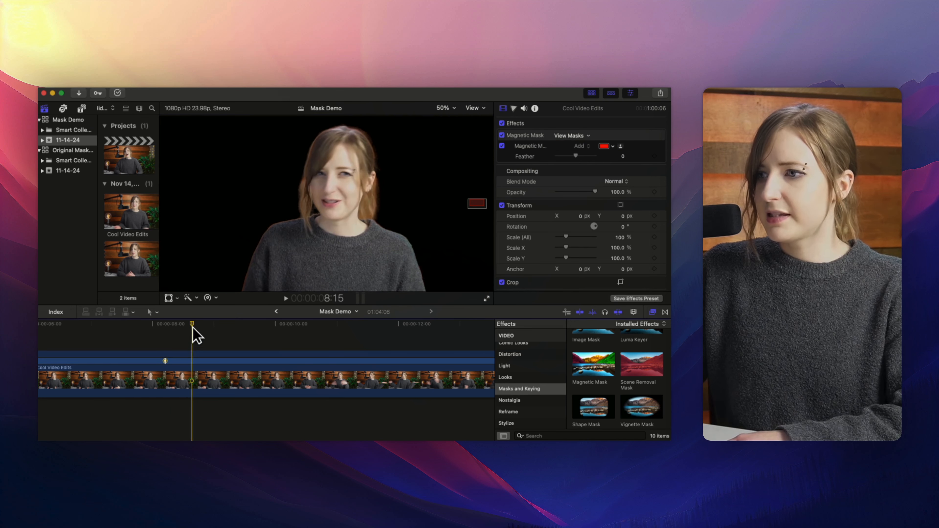
key("super+minus")
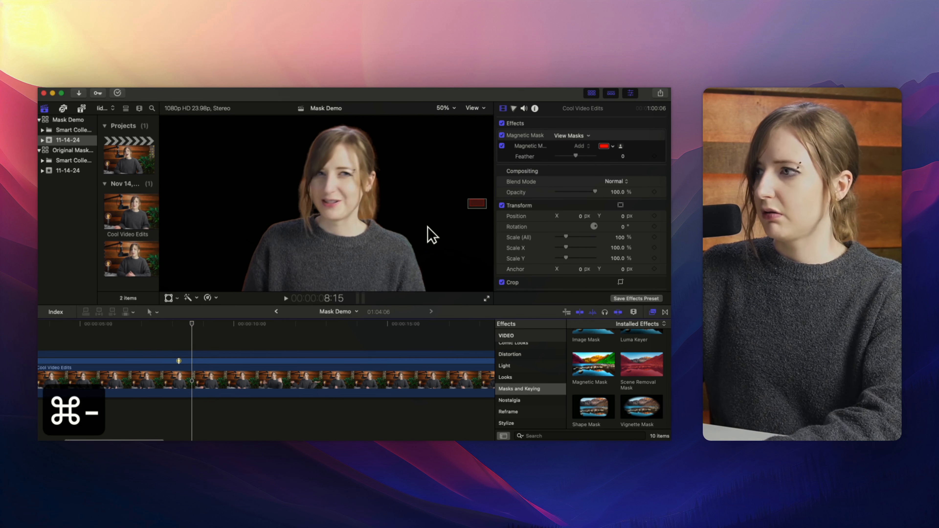
key("super+minus")
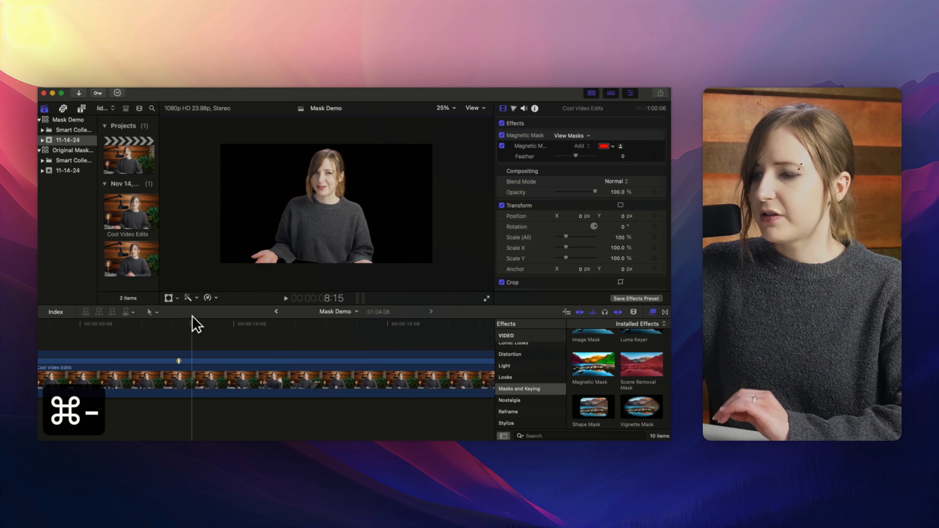
left_click_drag(193, 321, 117, 357)
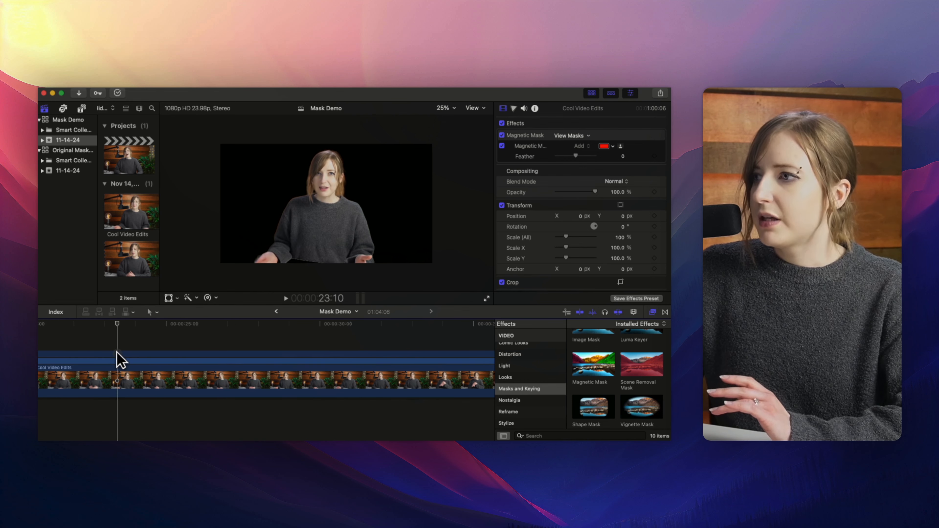
left_click(174, 378)
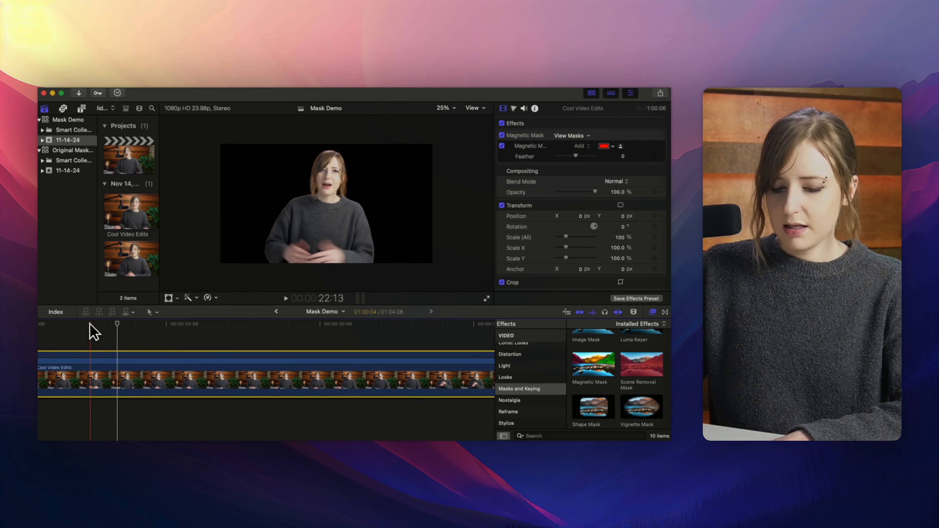
scroll(111, 323, "left", 6)
scroll(111, 330, "left", 10)
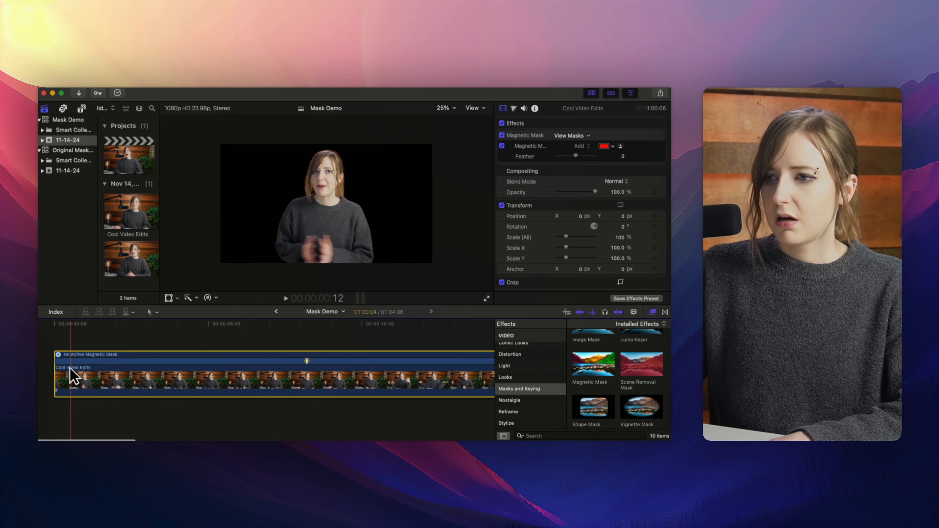
Duplicate the masked clip, stack the copy above the original in the timeline, and zoom the timeline out.
key("super+c")
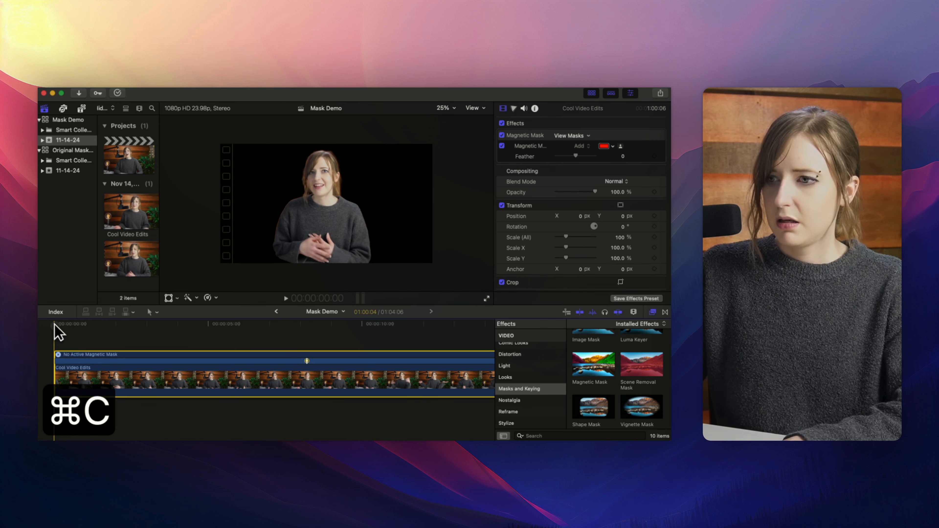
key("super+v")
left_click_drag(138, 384, 53, 340)
key("super+minus")
key("super+minus")
key("super+minus")
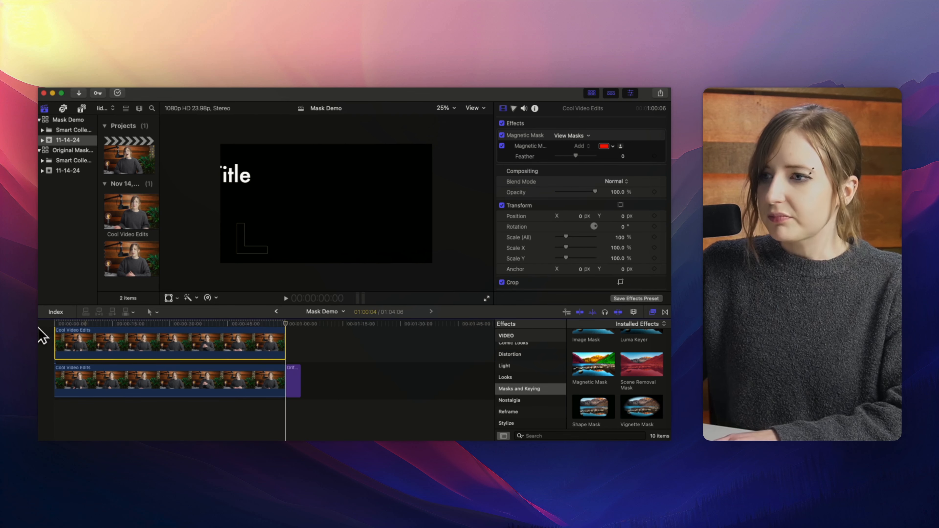
Remove the Magnetic Mask effect from the lower clip so it shows the full background.
left_click(70, 329)
left_click(104, 387)
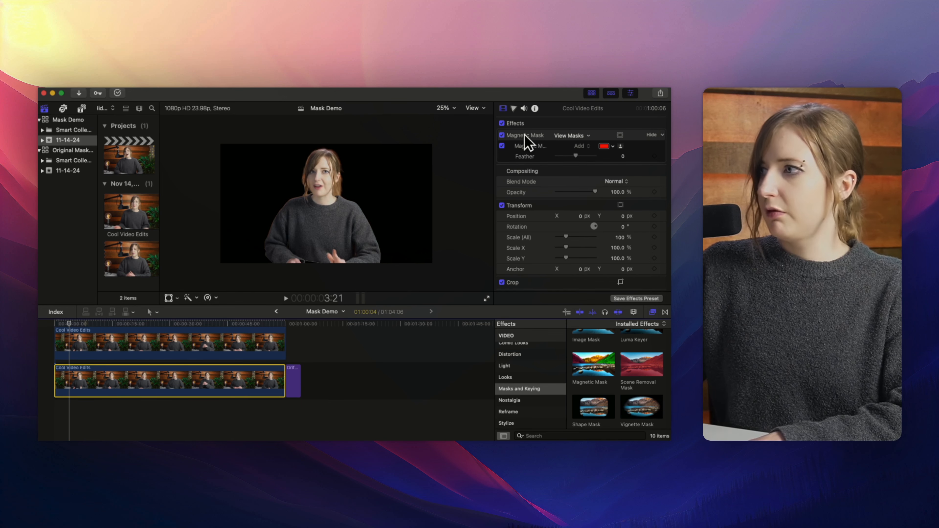
left_click(528, 142)
key("Delete")
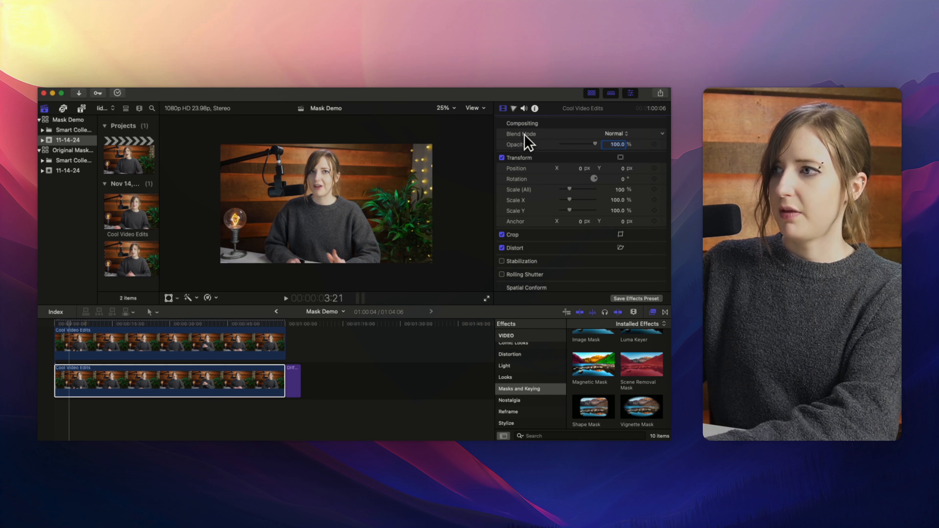
Try lowering a clip's exposure to -1.0 and raising brightness to 66, then undo both color adjustments.
left_click_drag(69, 323, 72, 322)
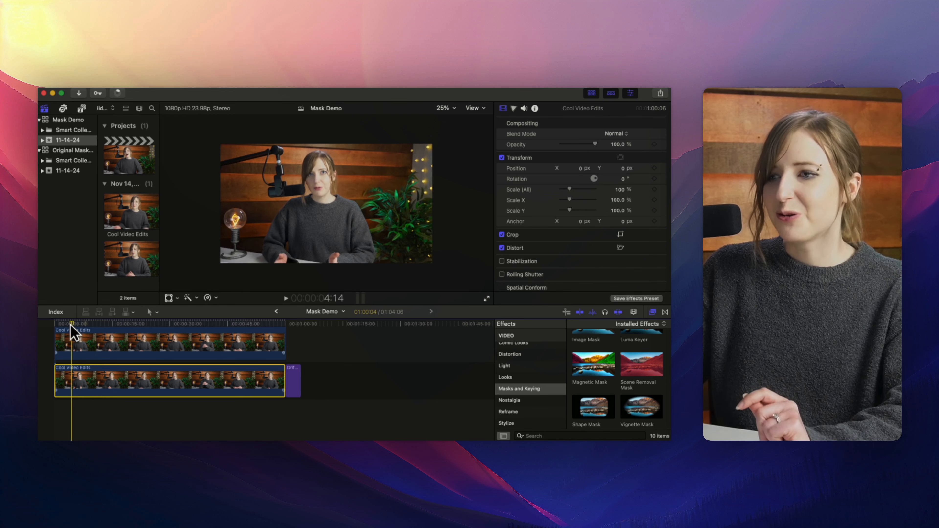
mouse_move(72, 323)
left_mouse_down()
mouse_move(110, 322)
mouse_move(80, 329)
left_mouse_up()
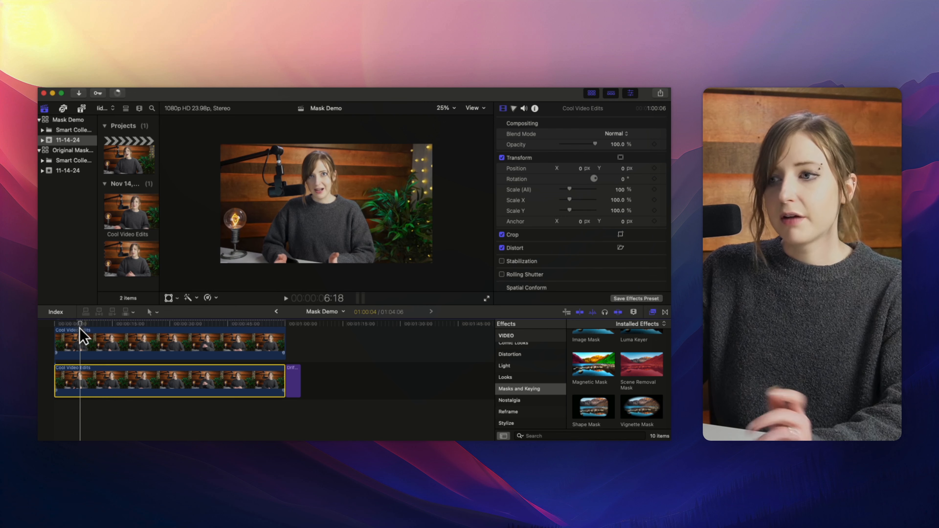
left_click(79, 350)
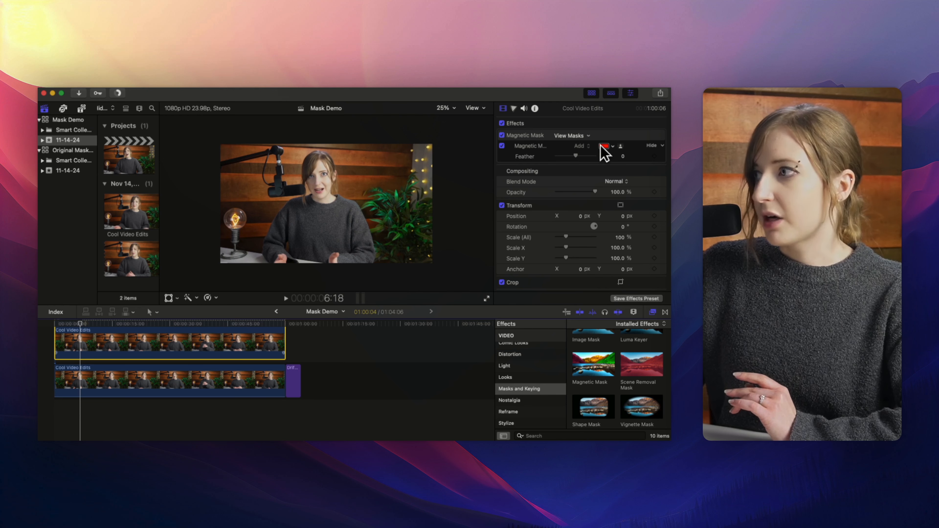
left_click(65, 327)
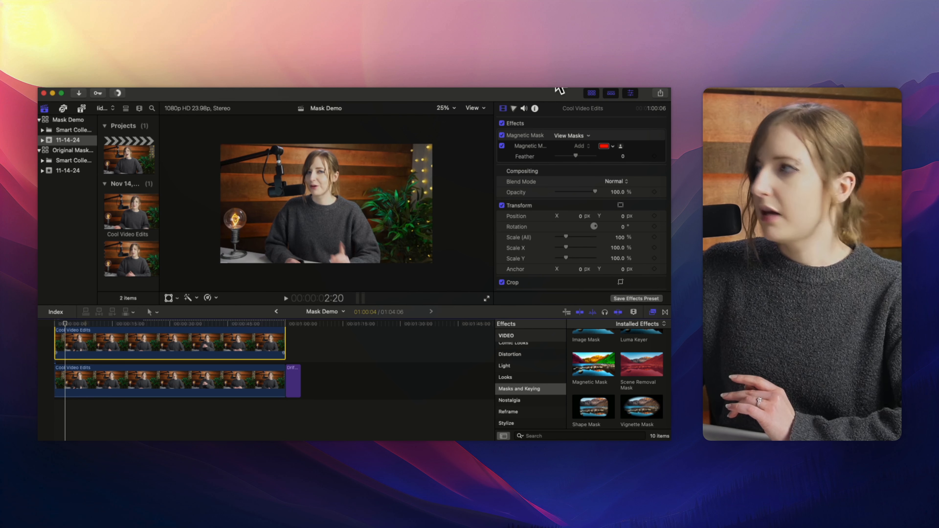
left_click(513, 107)
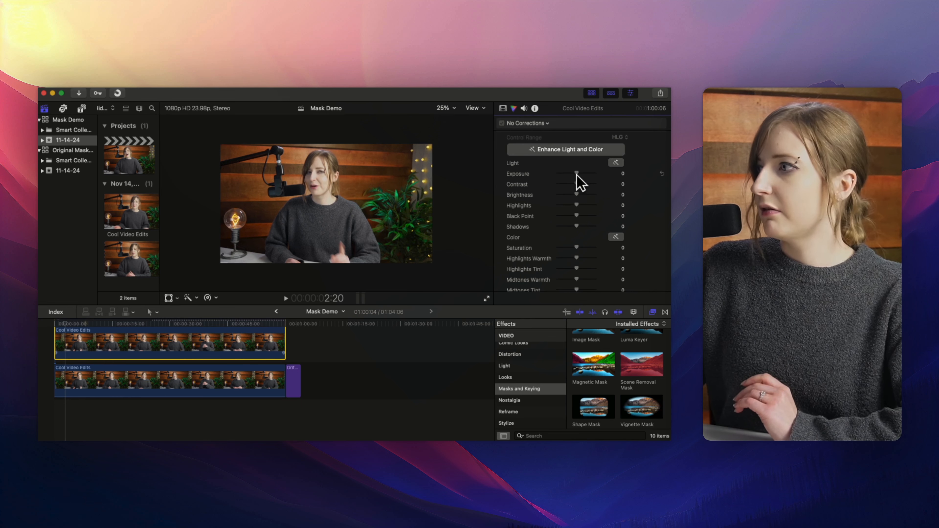
mouse_move(576, 175)
left_mouse_down()
mouse_move(593, 176)
mouse_move(540, 182)
mouse_move(595, 180)
mouse_move(522, 187)
mouse_move(606, 181)
mouse_move(562, 185)
mouse_move(575, 183)
left_mouse_up()
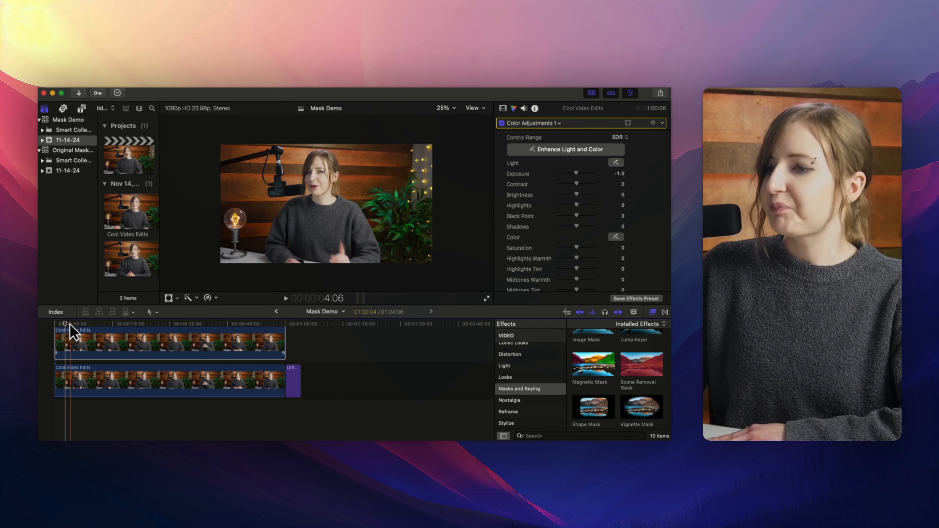
left_click_drag(63, 324, 104, 325)
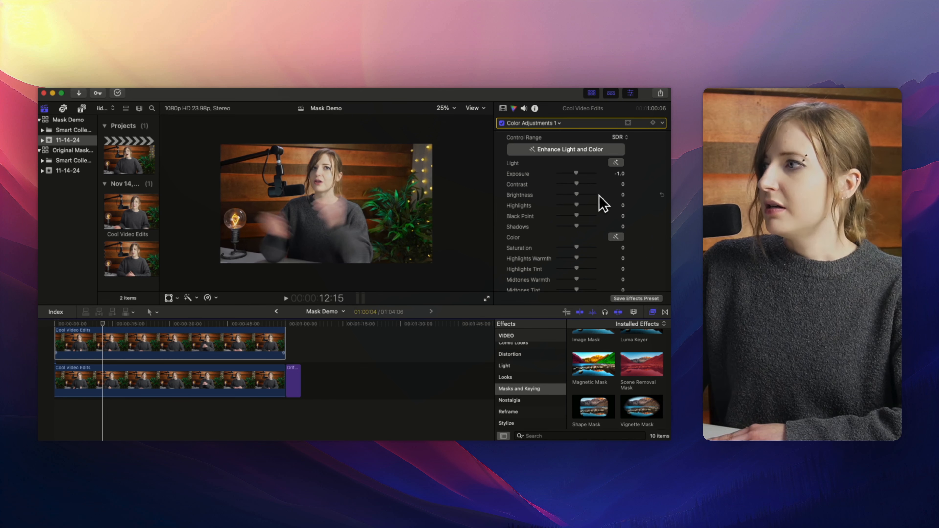
left_click_drag(576, 194, 588, 195)
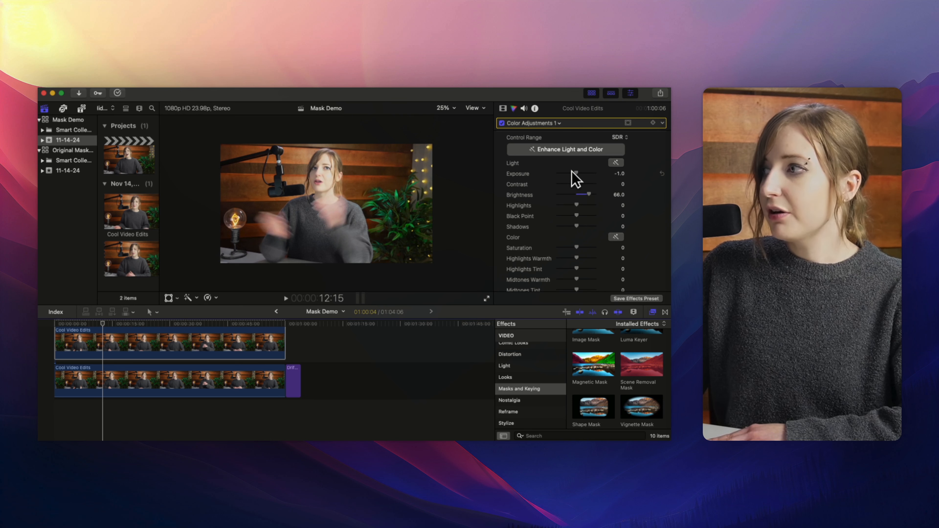
key("super+z")
key("super+z")
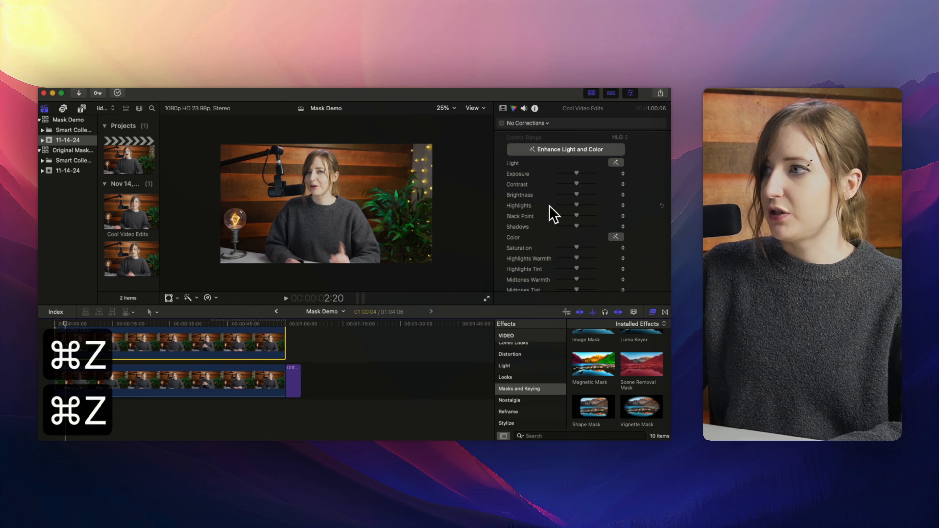
Move the Drifting title to the start between the two video layers and play back the result.
left_click_drag(295, 380, 66, 355)
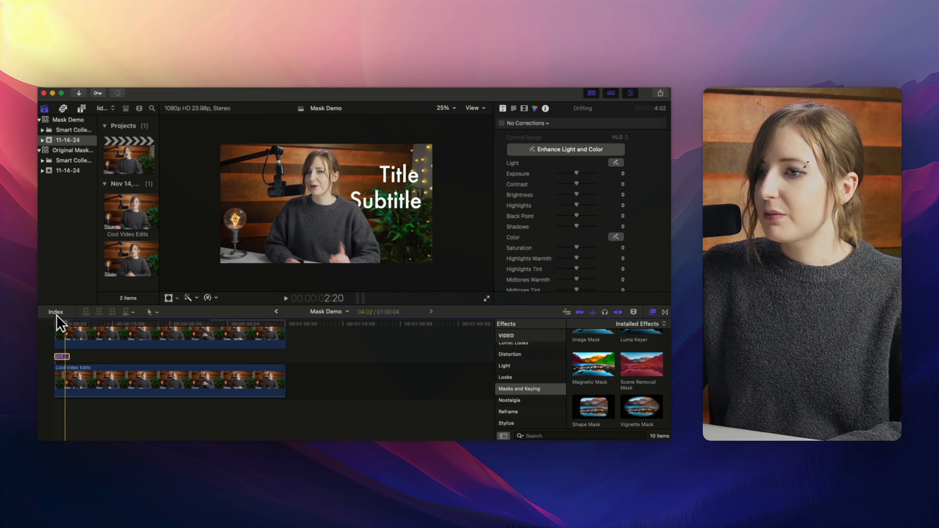
key("Home")
key("space")
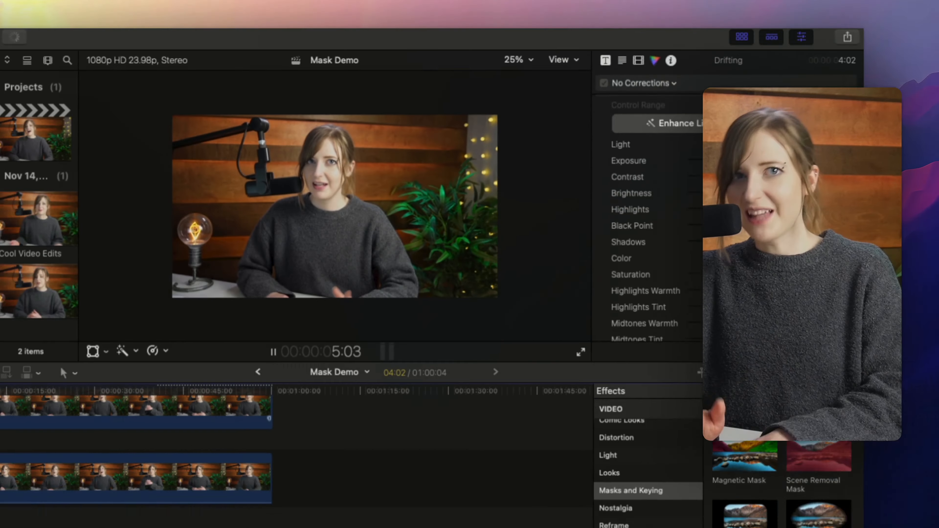
key("space")
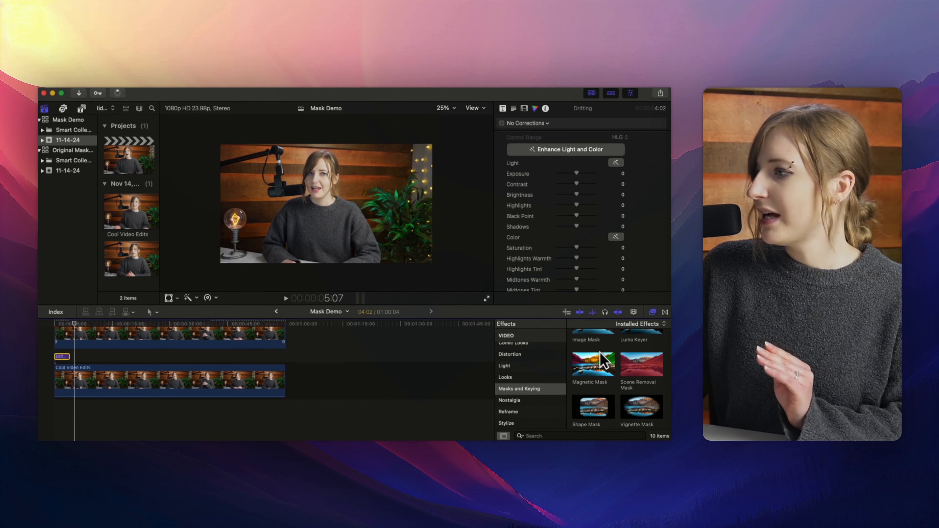
Apply a Gaussian blur to the lower background clip and set its Amount to about 10.71.
scroll(580, 361, "up", 2)
scroll(525, 379, "up", 5)
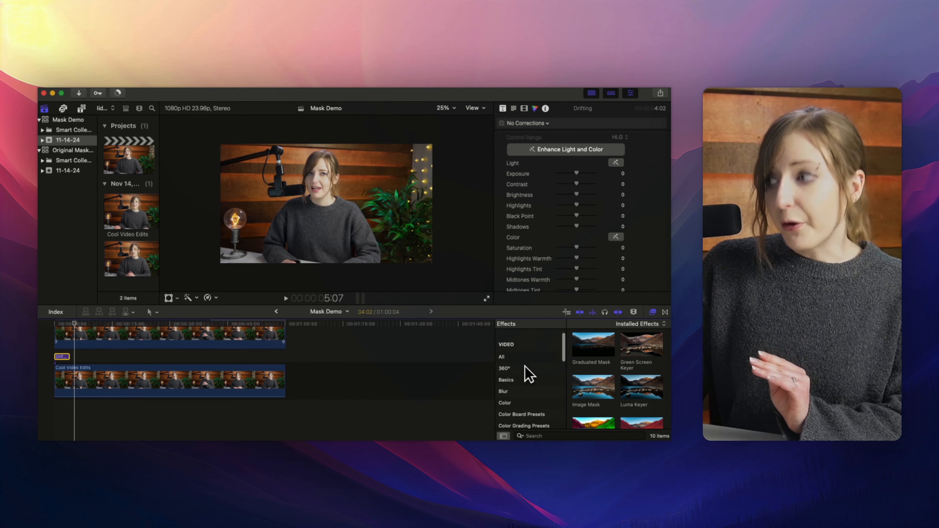
left_click(503, 392)
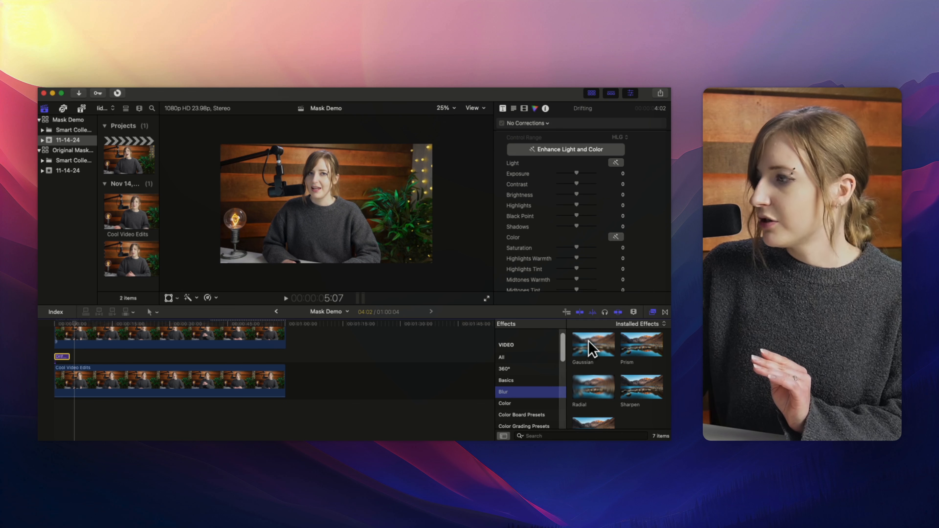
left_click_drag(593, 345, 99, 378)
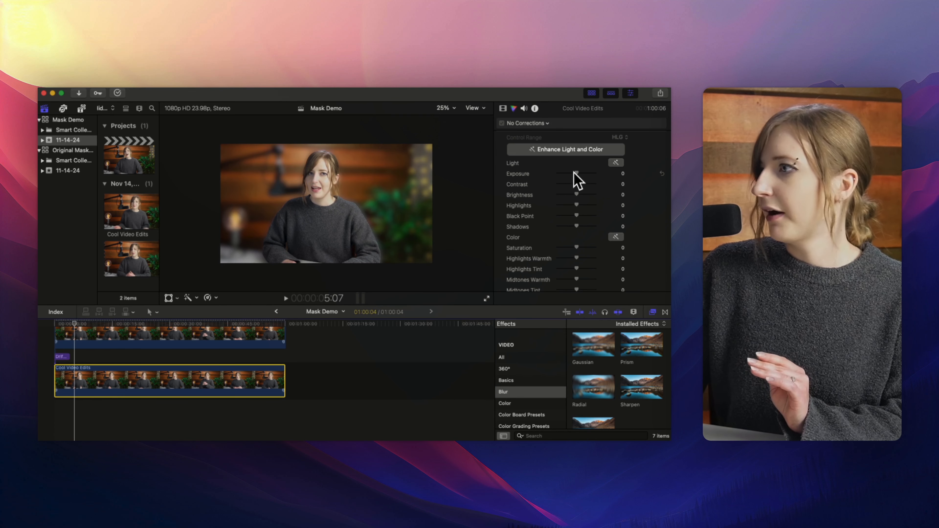
left_click(503, 108)
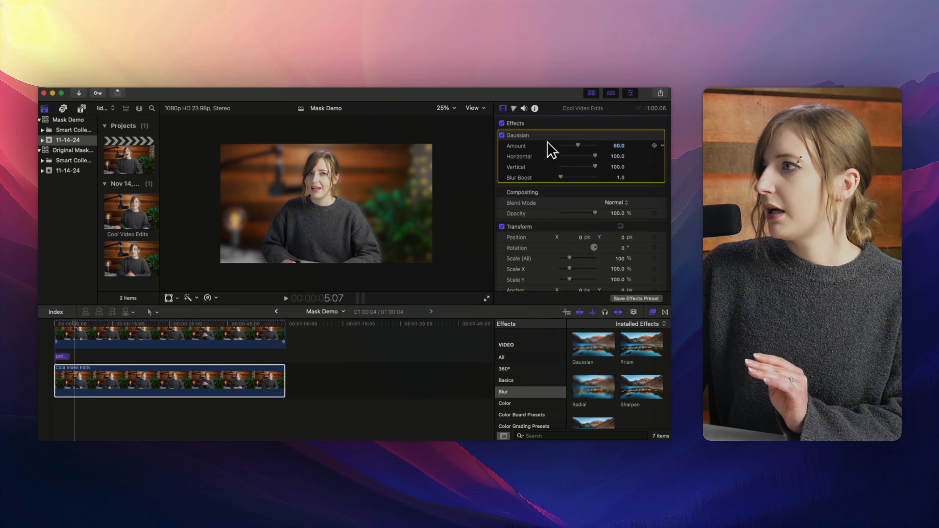
left_click_drag(580, 145, 565, 146)
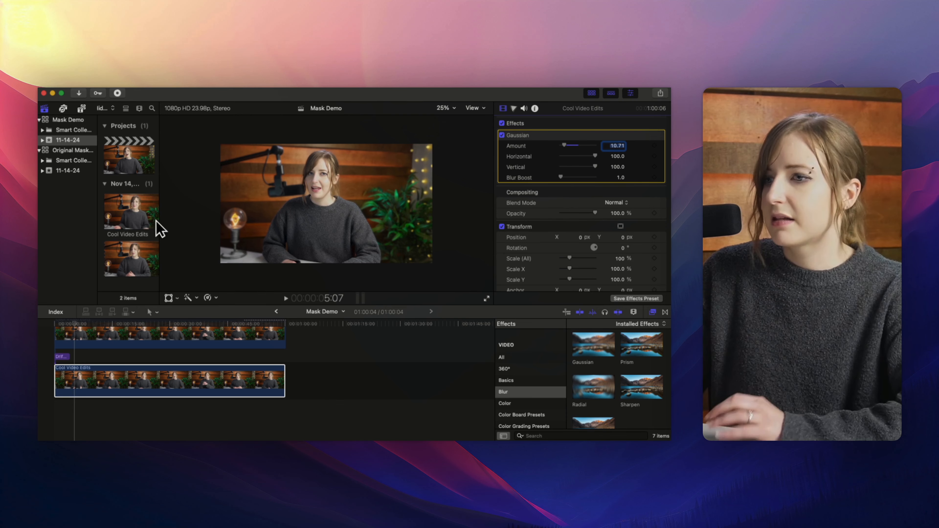
Add a second Magnetic Mask on the upper clip selecting the microphone, undo the stray mic-arm point, and finish editing.
left_click(100, 336)
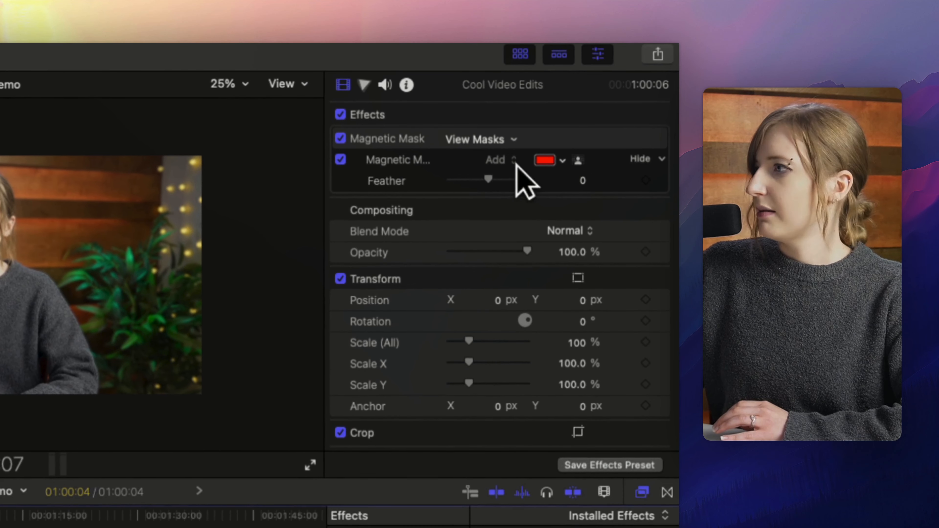
left_click(582, 160)
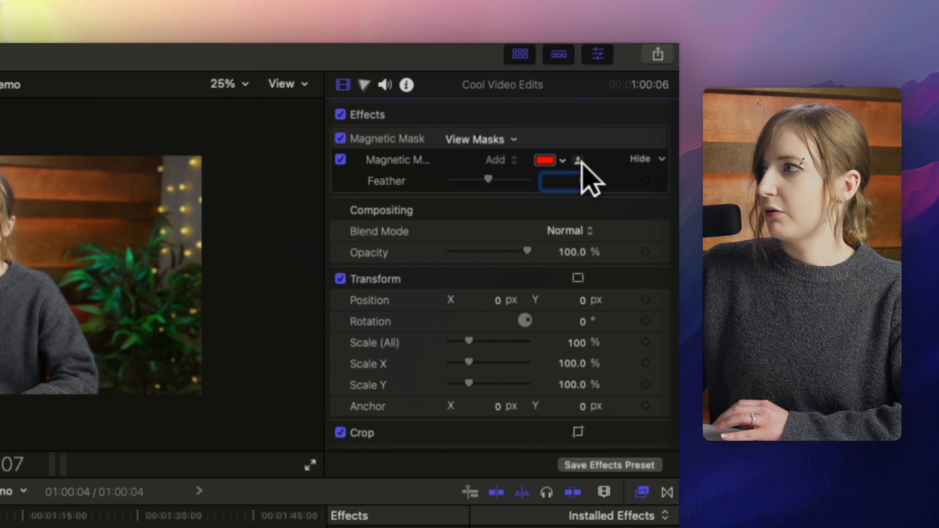
left_click(578, 160)
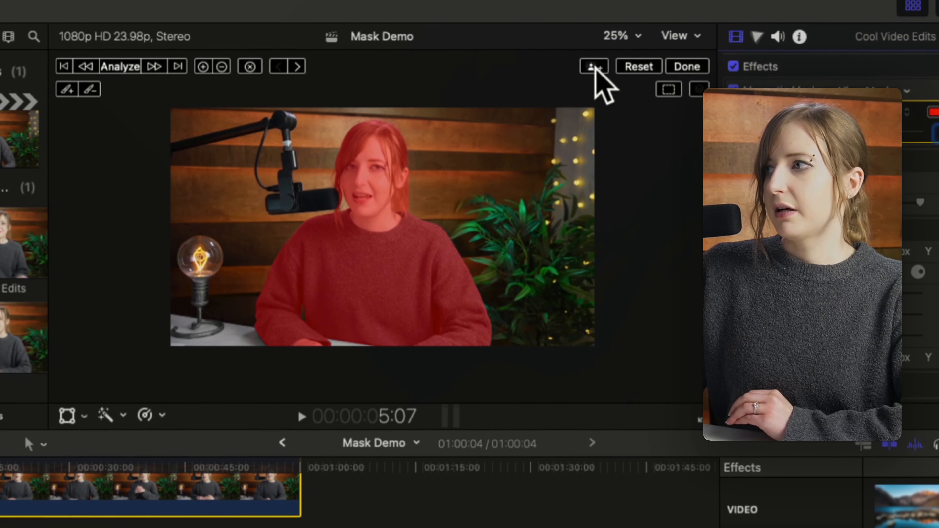
left_click(594, 67)
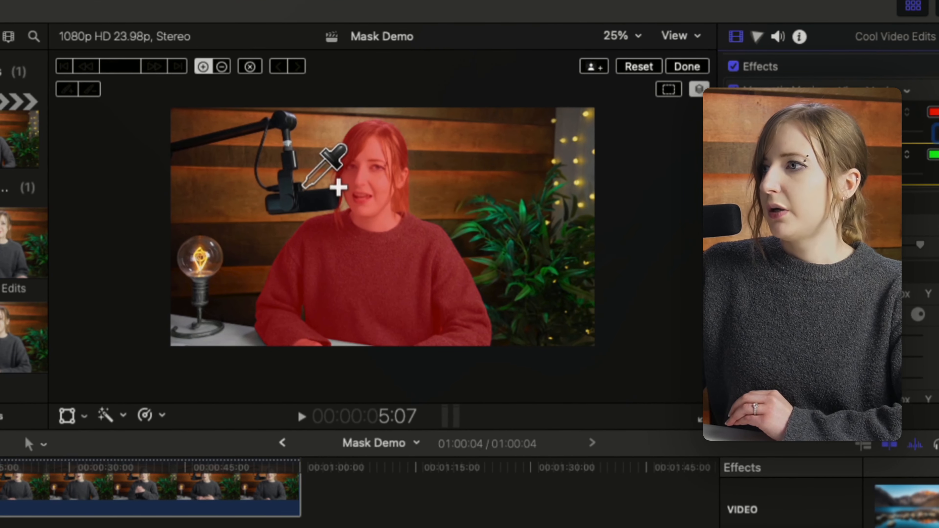
left_click(306, 199)
left_click(295, 196)
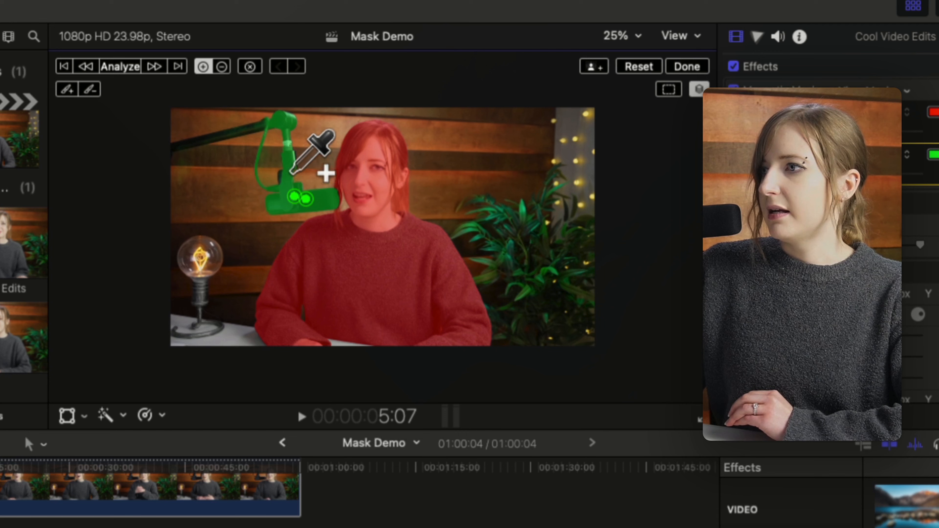
left_click(240, 130)
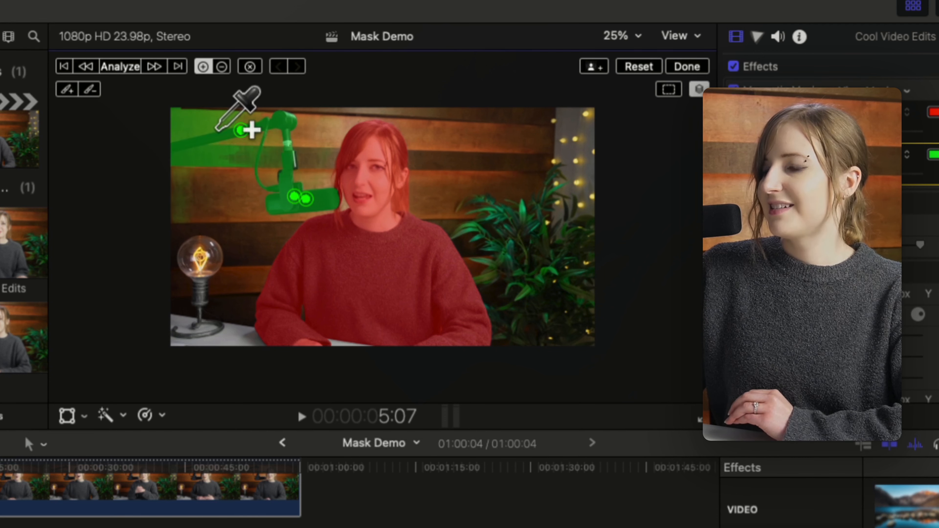
key("super+z")
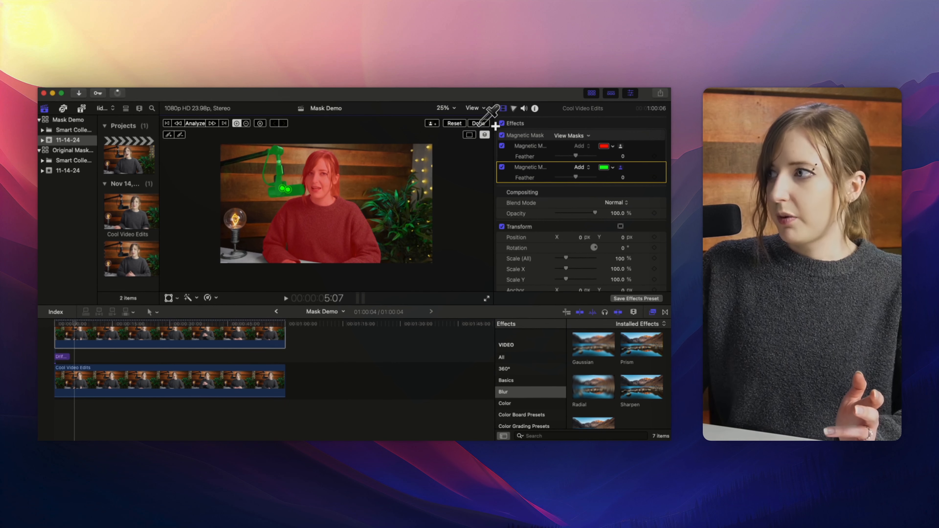
left_click(478, 124)
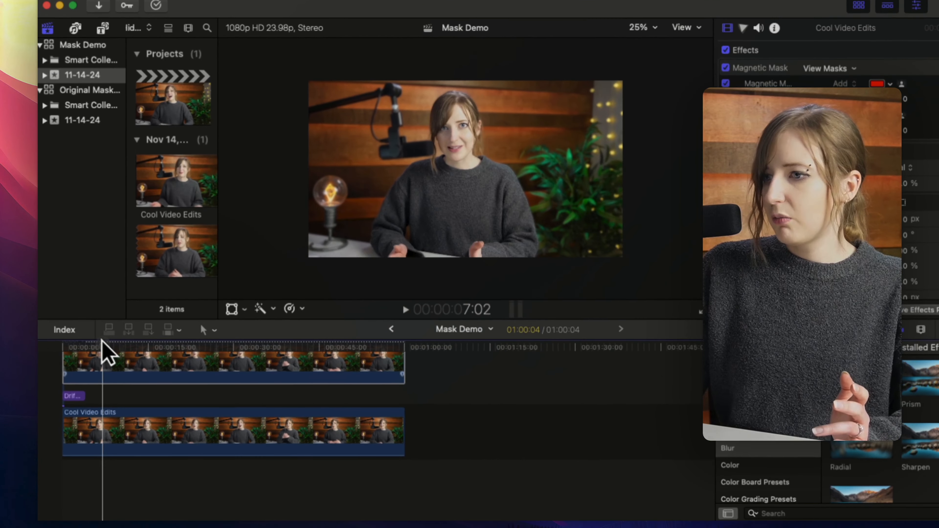
left_click(134, 361)
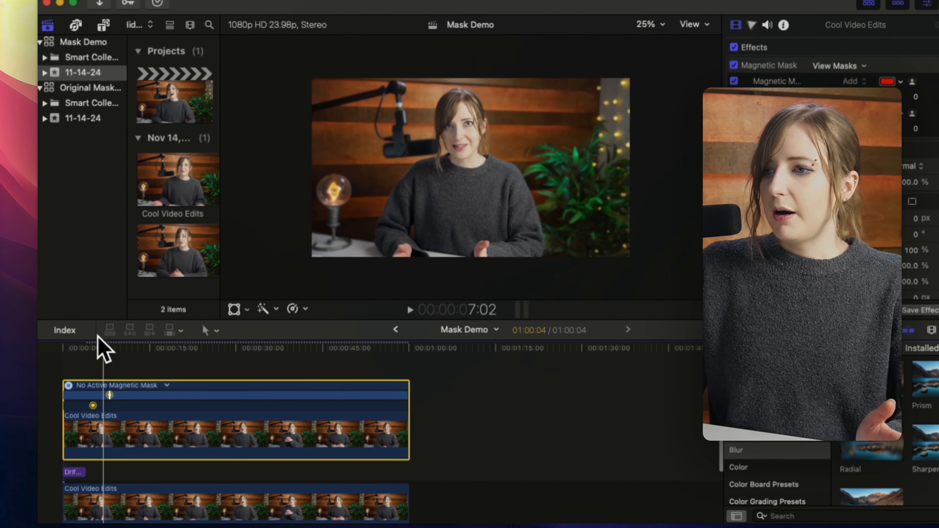